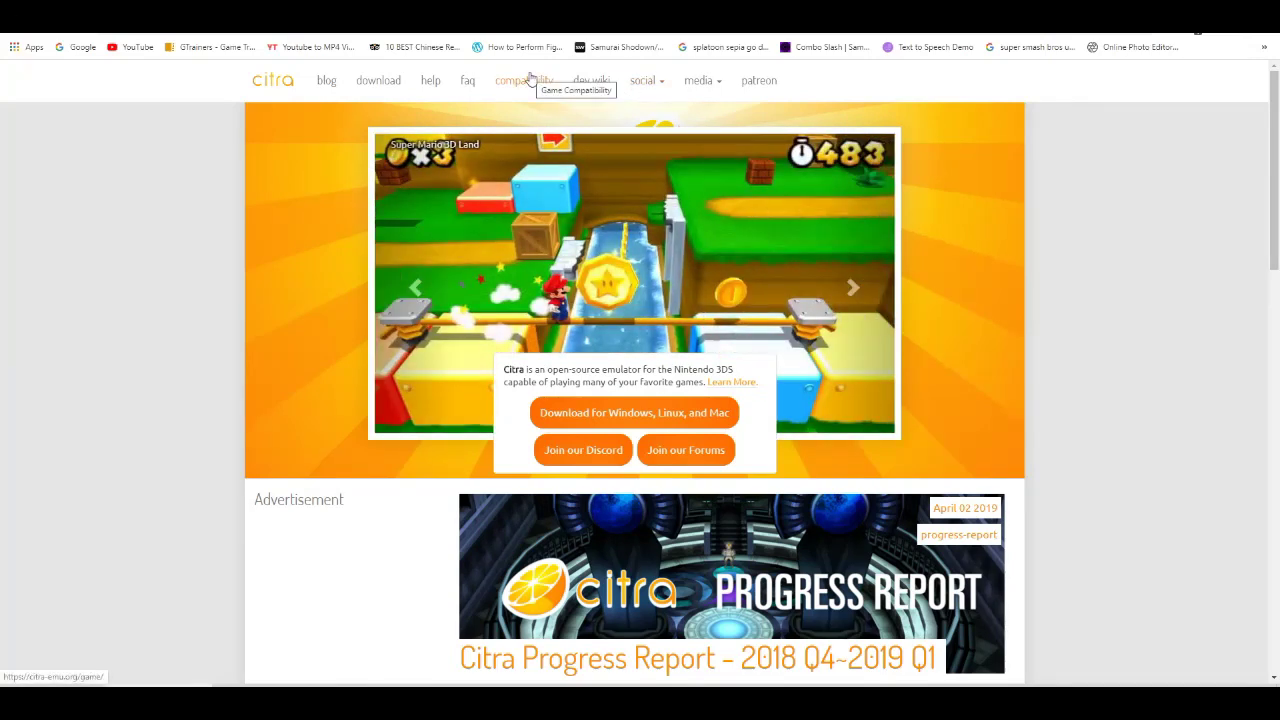
- Review Citra's Game Compatibility List chart and entries, then bring up the Ziperto Pokemon Ultra Sun results
{"action": "left_click", "coordinate": [530, 79]}
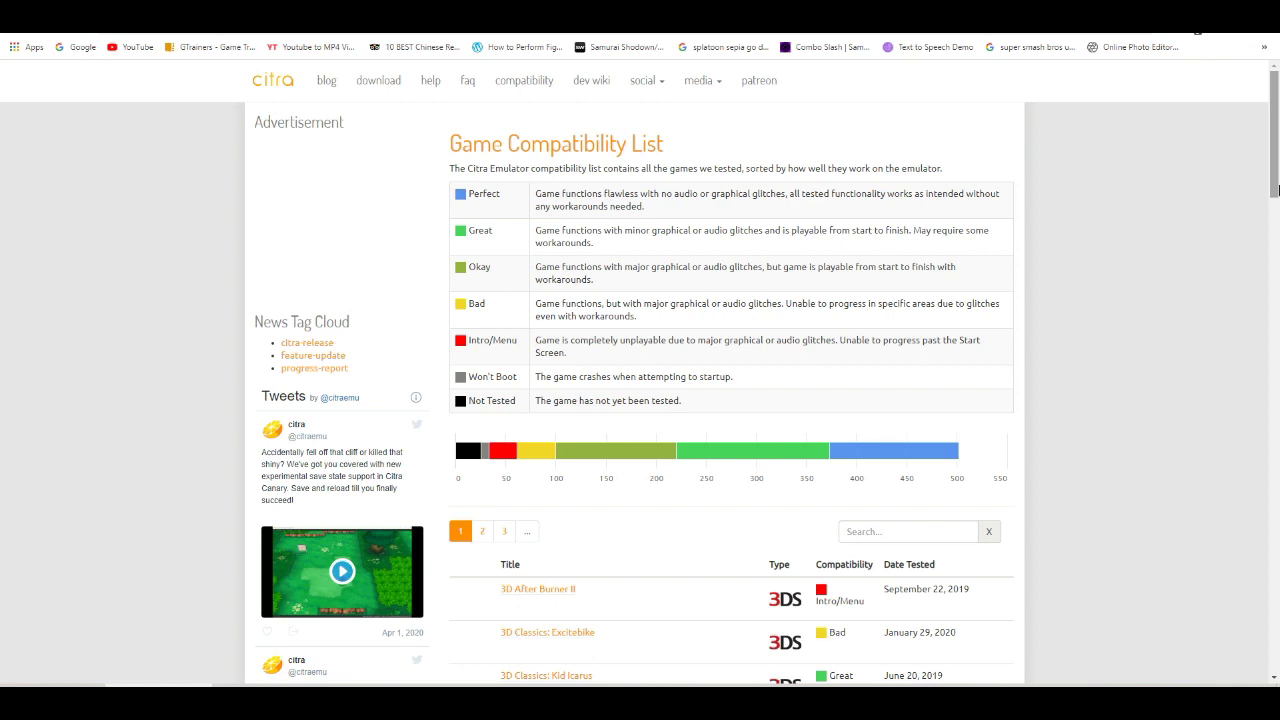
{"action": "mouse_move", "coordinate": [770, 458]}
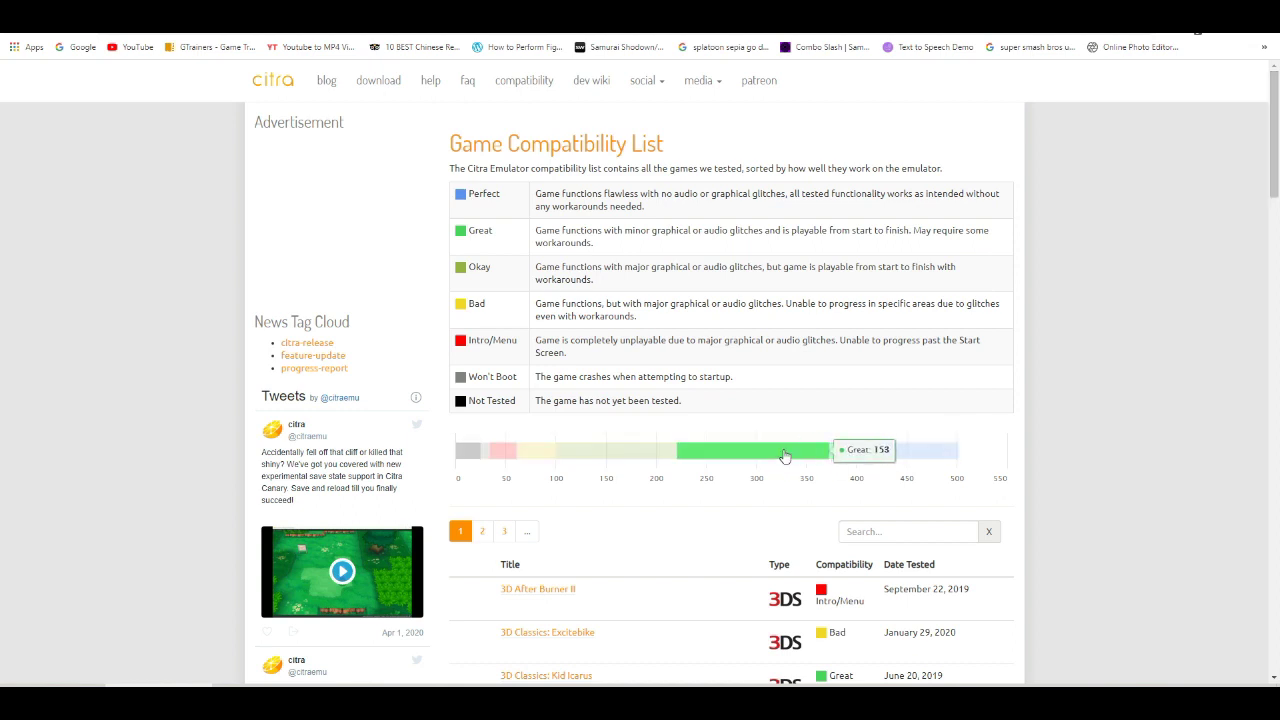
{"action": "mouse_move", "coordinate": [486, 460]}
{"action": "mouse_move", "coordinate": [537, 460]}
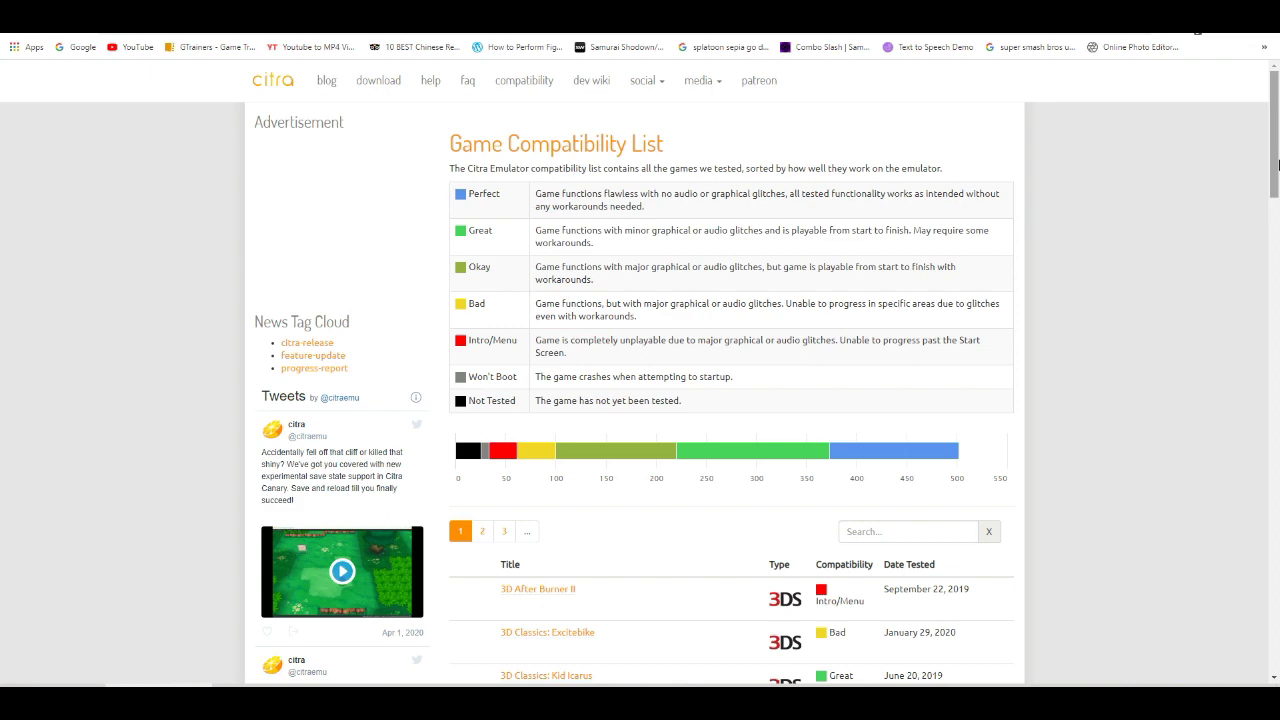
{"action": "mouse_move", "coordinate": [1277, 192]}
{"action": "left_mouse_down"}
{"action": "mouse_move", "coordinate": [1265, 286]}
{"action": "mouse_move", "coordinate": [1263, 251]}
{"action": "left_mouse_up"}
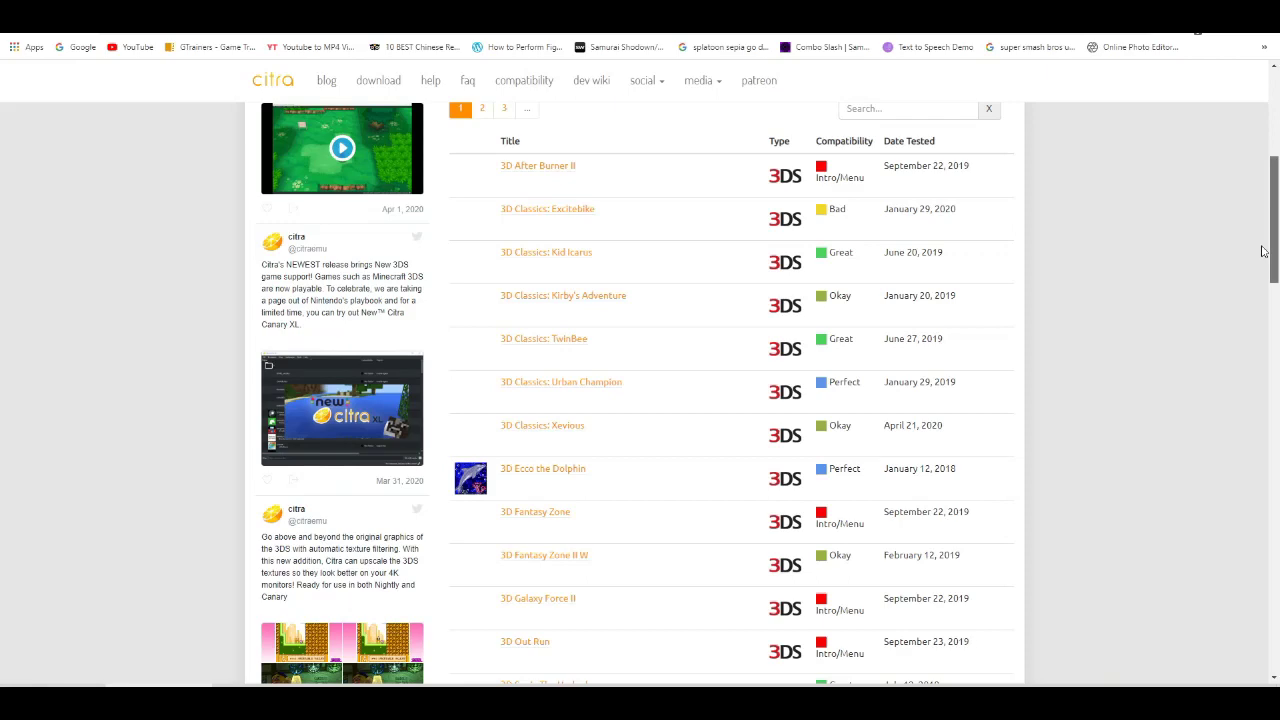
{"action": "left_click_drag", "start_coordinate": [1263, 251], "coordinate": [1249, 194]}
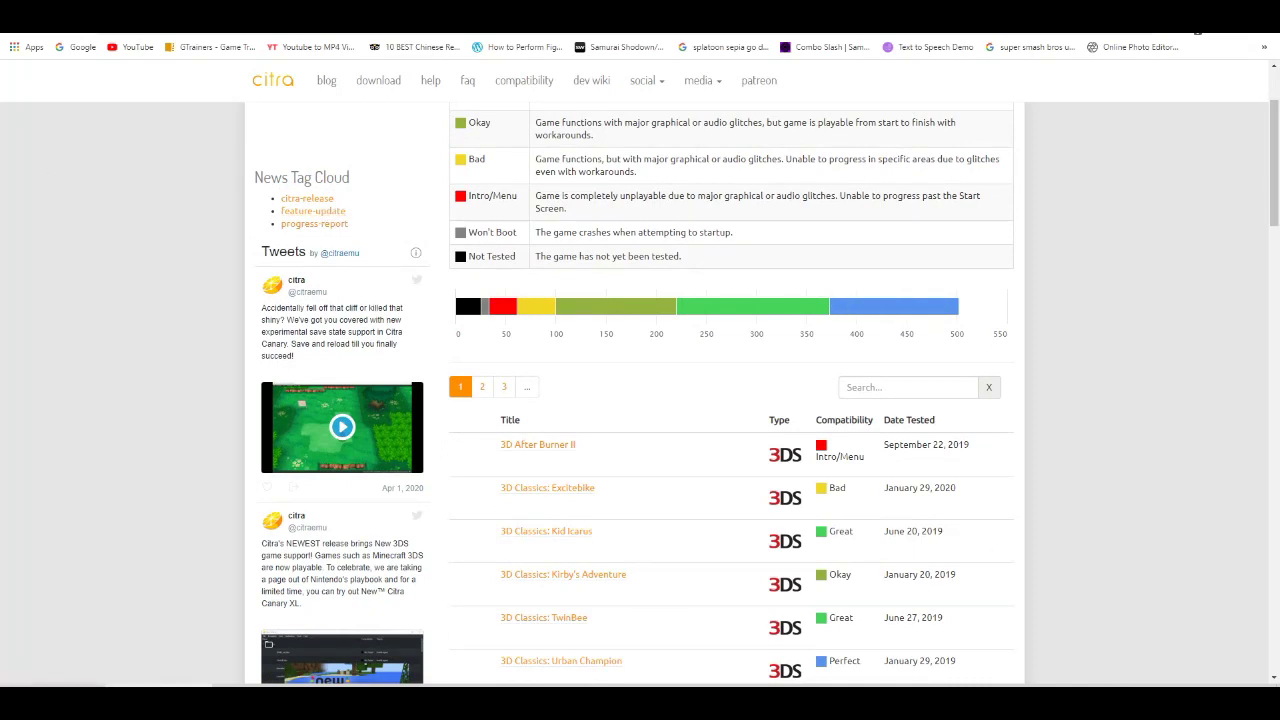
{"action": "left_click", "coordinate": [60, 16]}
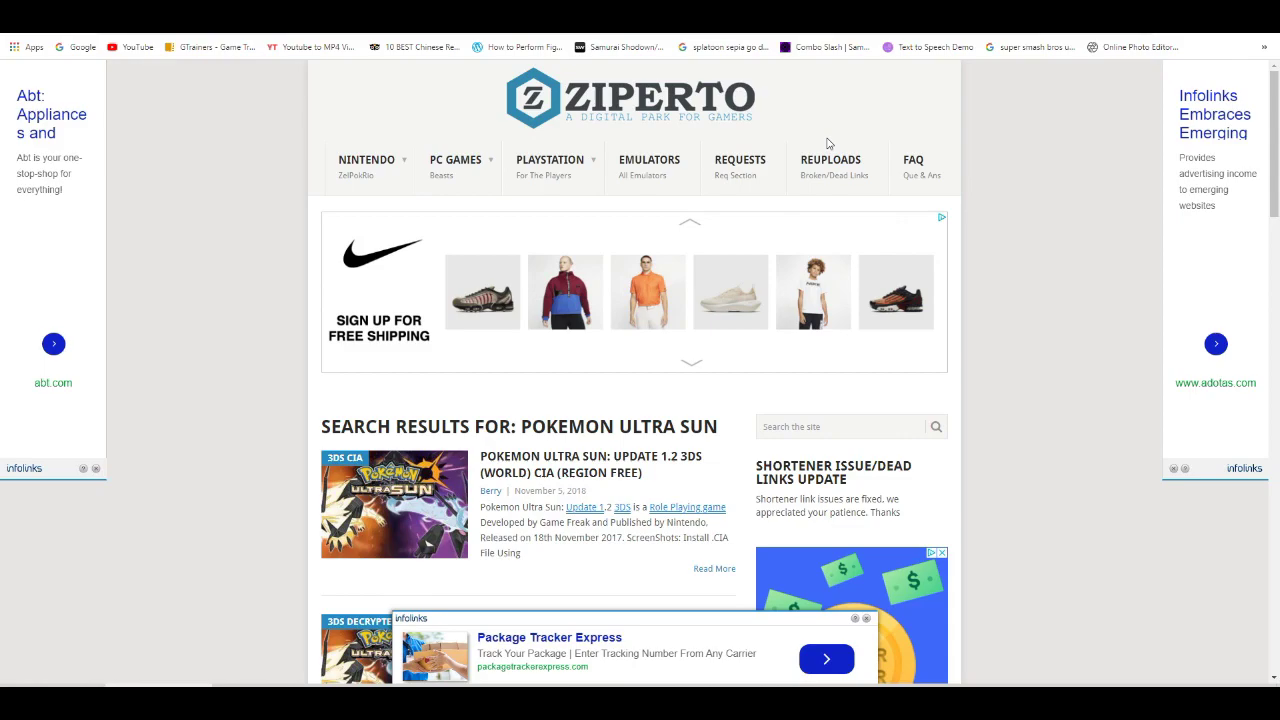
- Open Downloads in File Explorer and select the four POKUS-EUR-CIA .rar archive parts
{"action": "key", "text": "super+d"}
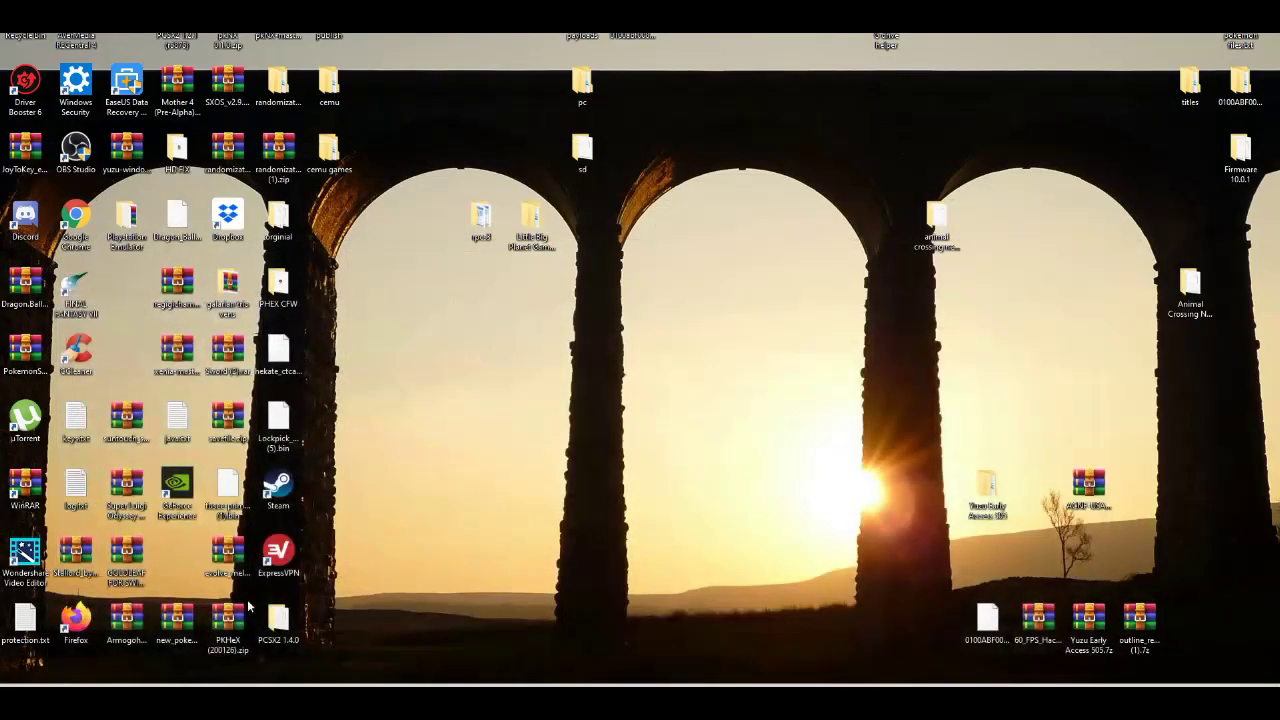
{"action": "left_click", "coordinate": [256, 700]}
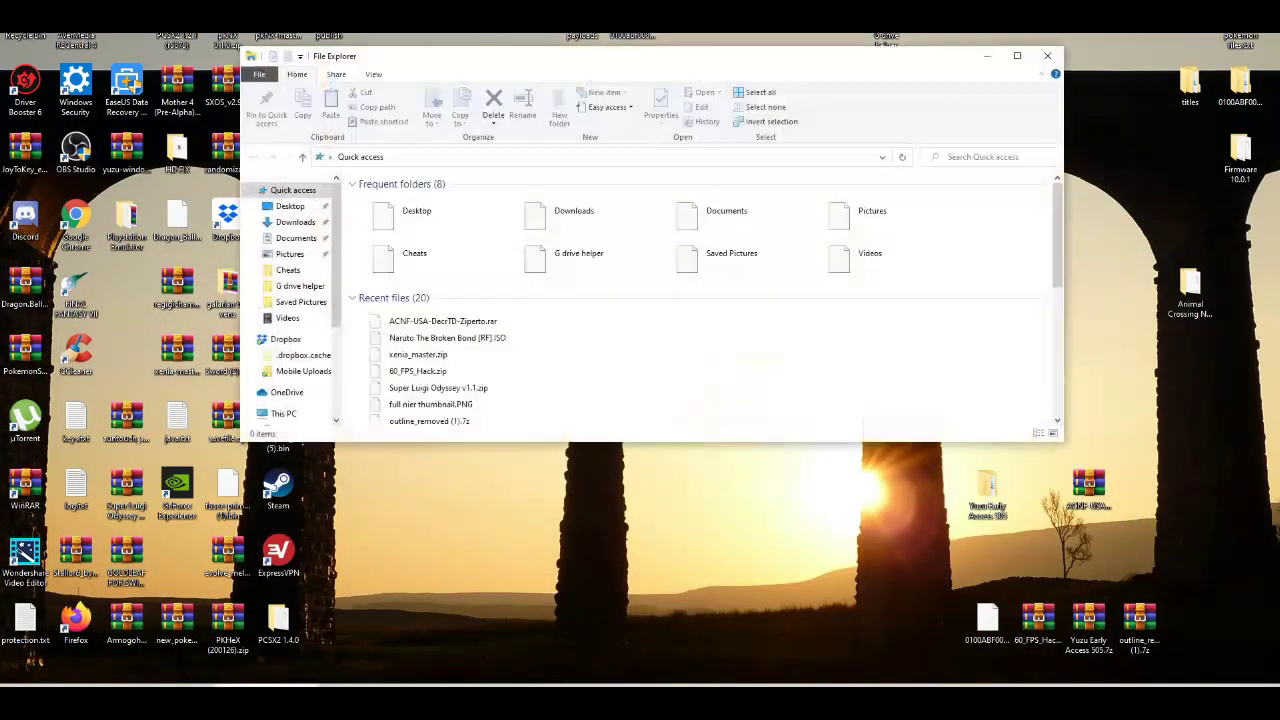
{"action": "left_click", "coordinate": [295, 222]}
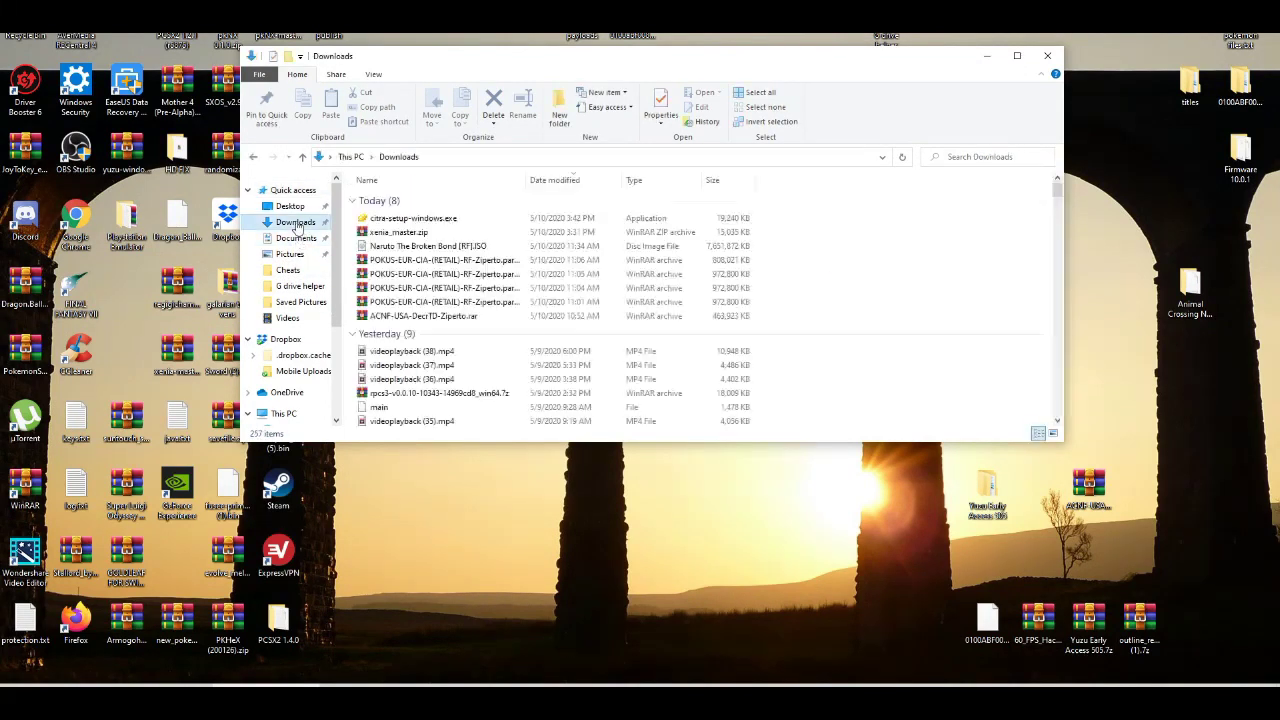
{"action": "left_click", "coordinate": [360, 263]}
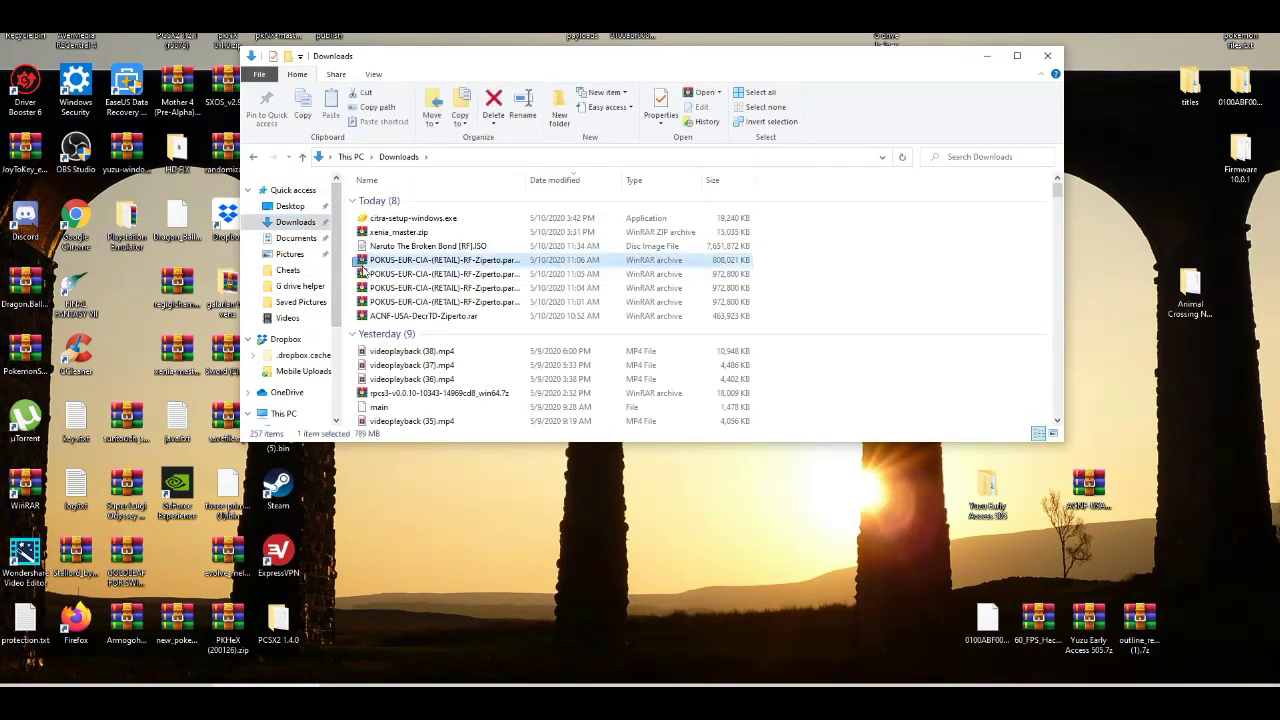
{"action": "left_click_drag", "start_coordinate": [356, 257], "coordinate": [411, 302]}
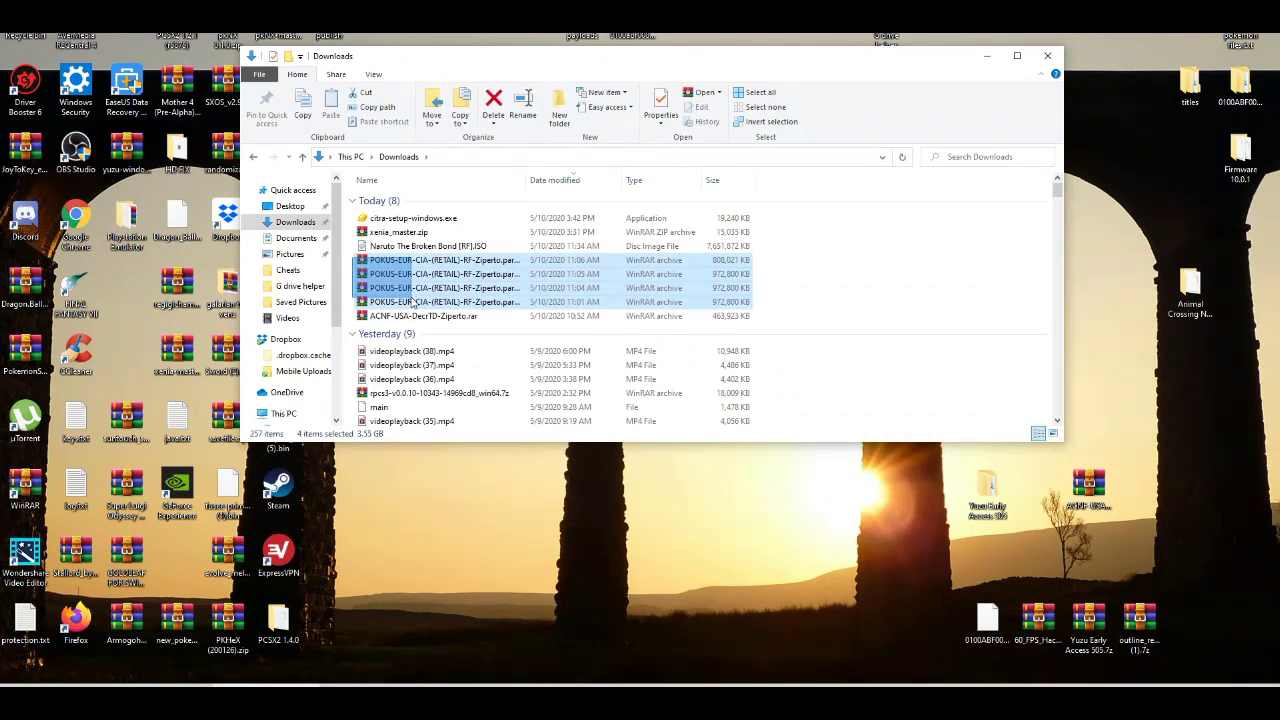
- Extract the selected archives with WinRAR into 'POKUS-EUR-CIA-(RETAIL)-RF-Ziperto\'
{"action": "right_click", "coordinate": [400, 286]}
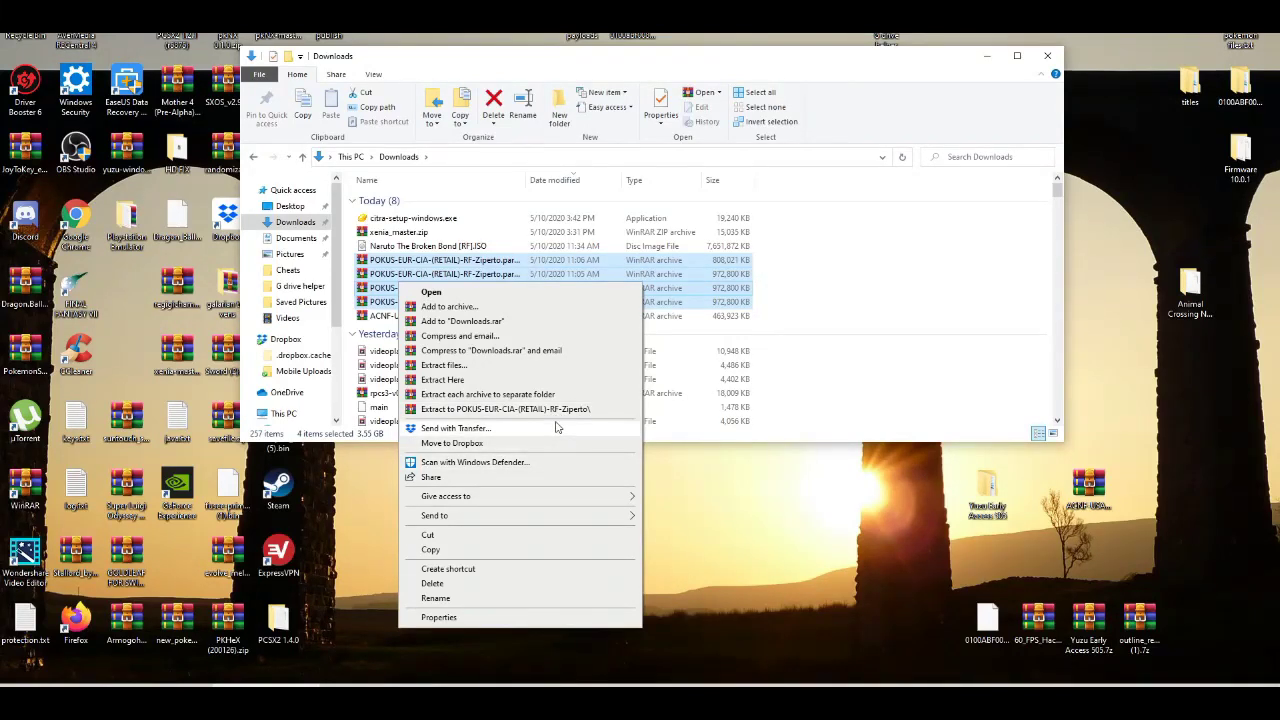
{"action": "left_click", "coordinate": [557, 410]}
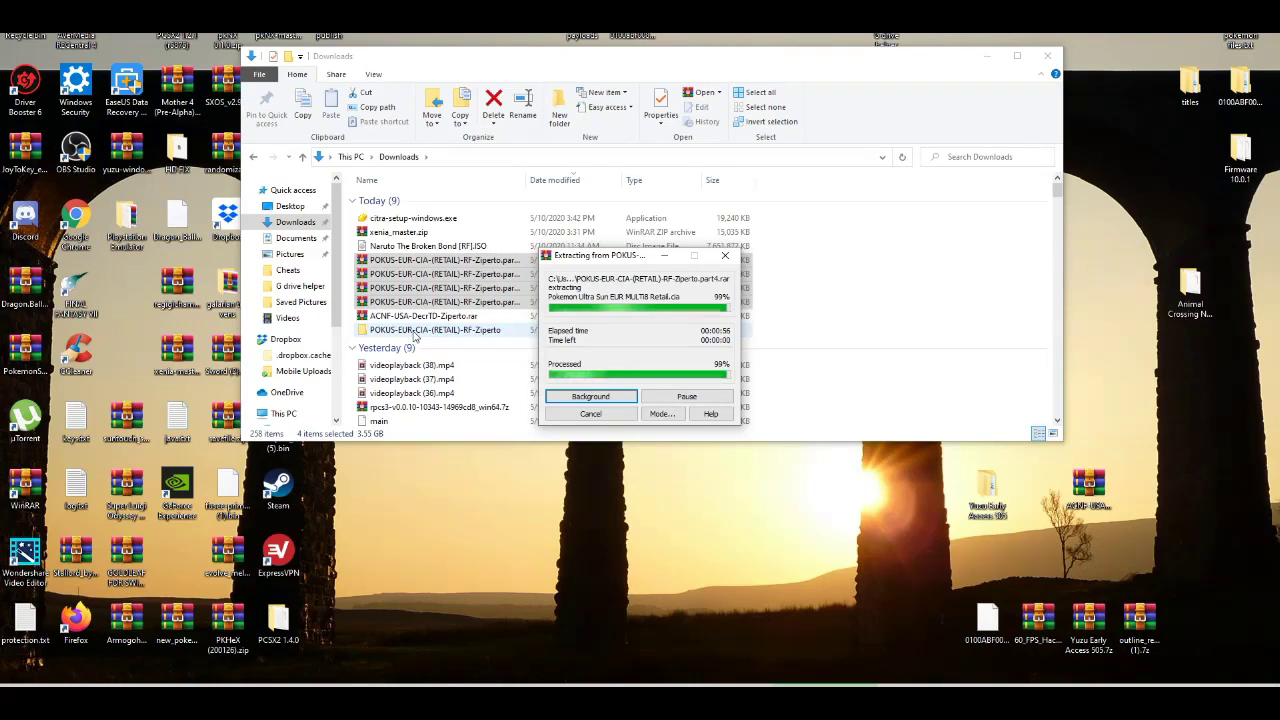
- Move the extracted POKUS folder from Downloads to the desktop via cut and paste
{"action": "left_click", "coordinate": [455, 332]}
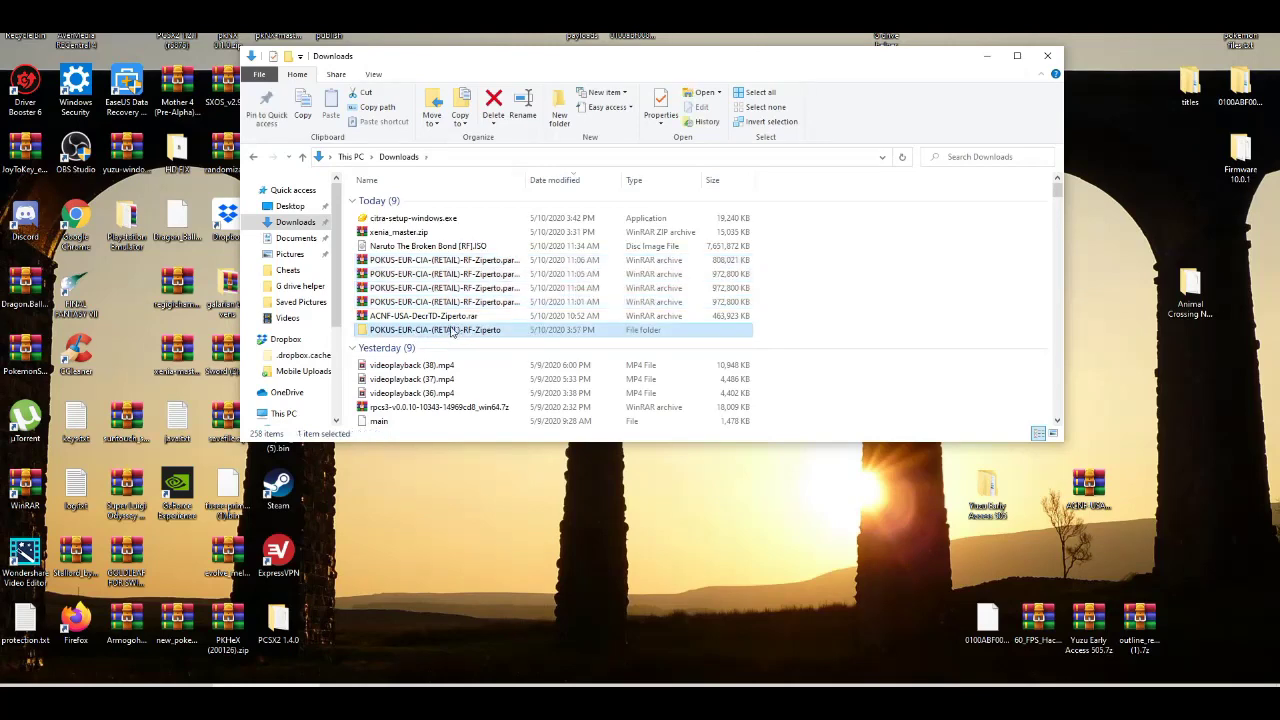
{"action": "right_click", "coordinate": [436, 332]}
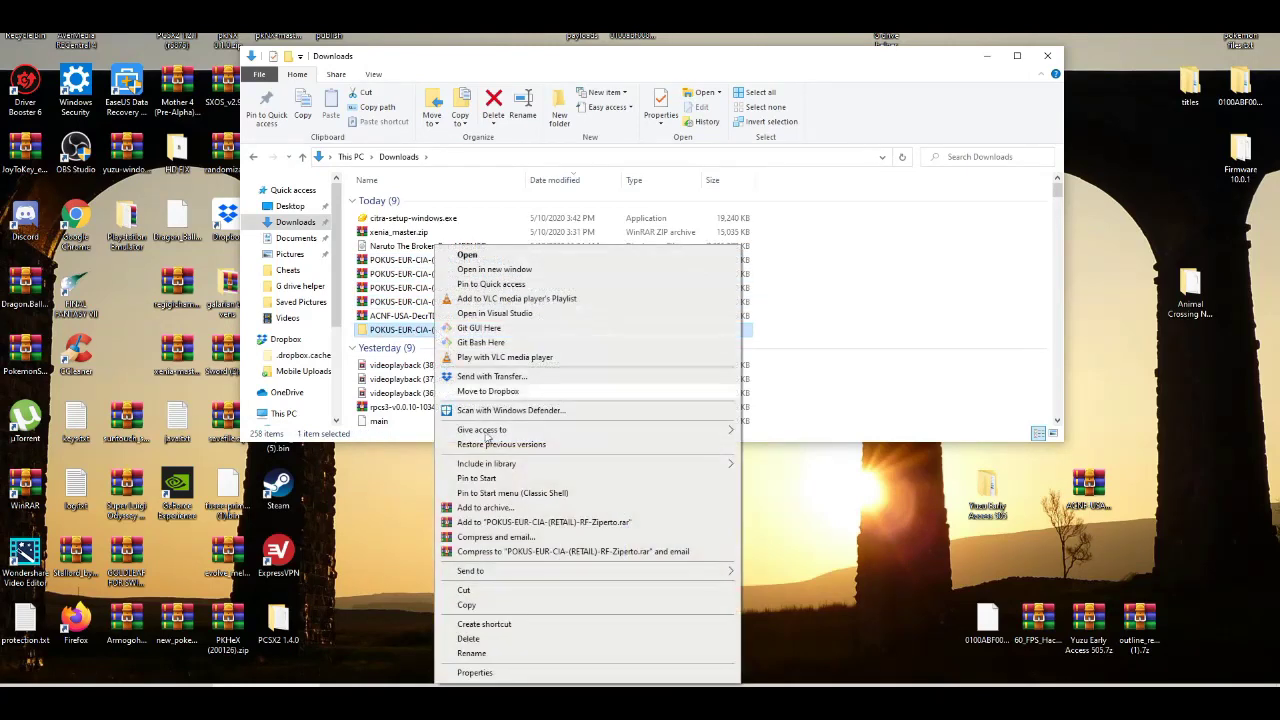
{"action": "left_click", "coordinate": [470, 590]}
{"action": "right_click", "coordinate": [1195, 396]}
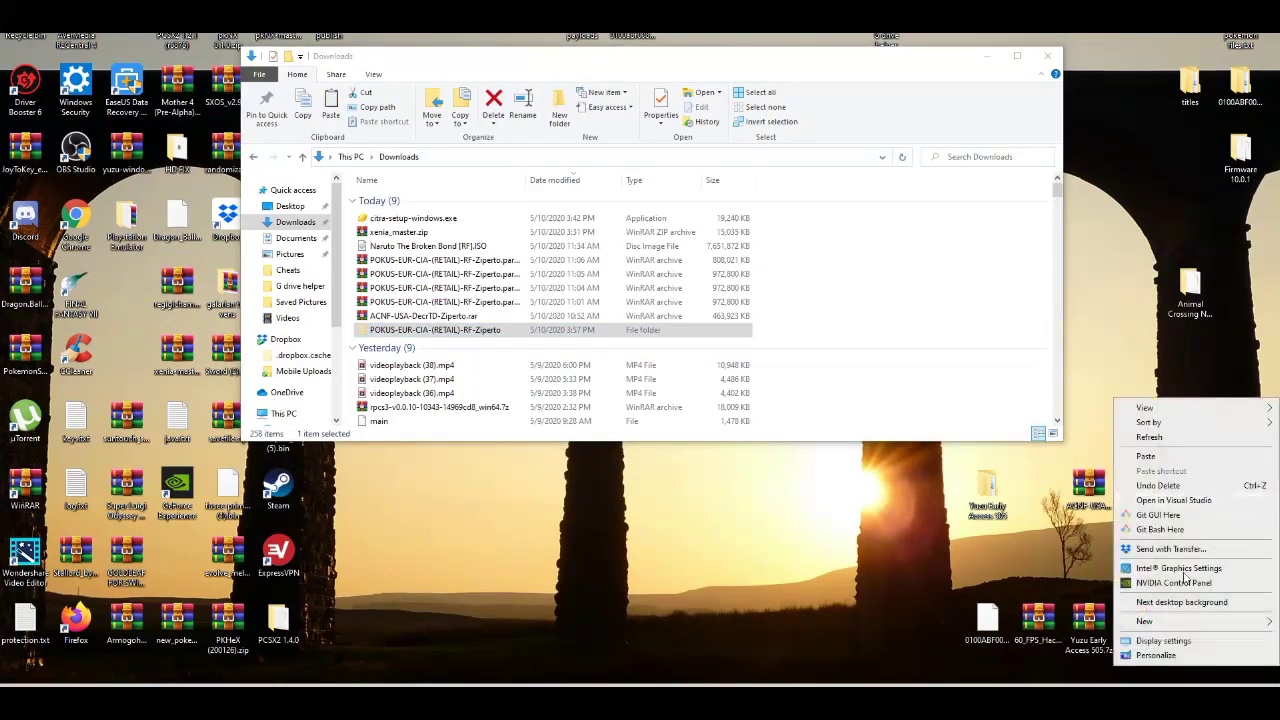
{"action": "left_click", "coordinate": [1150, 456]}
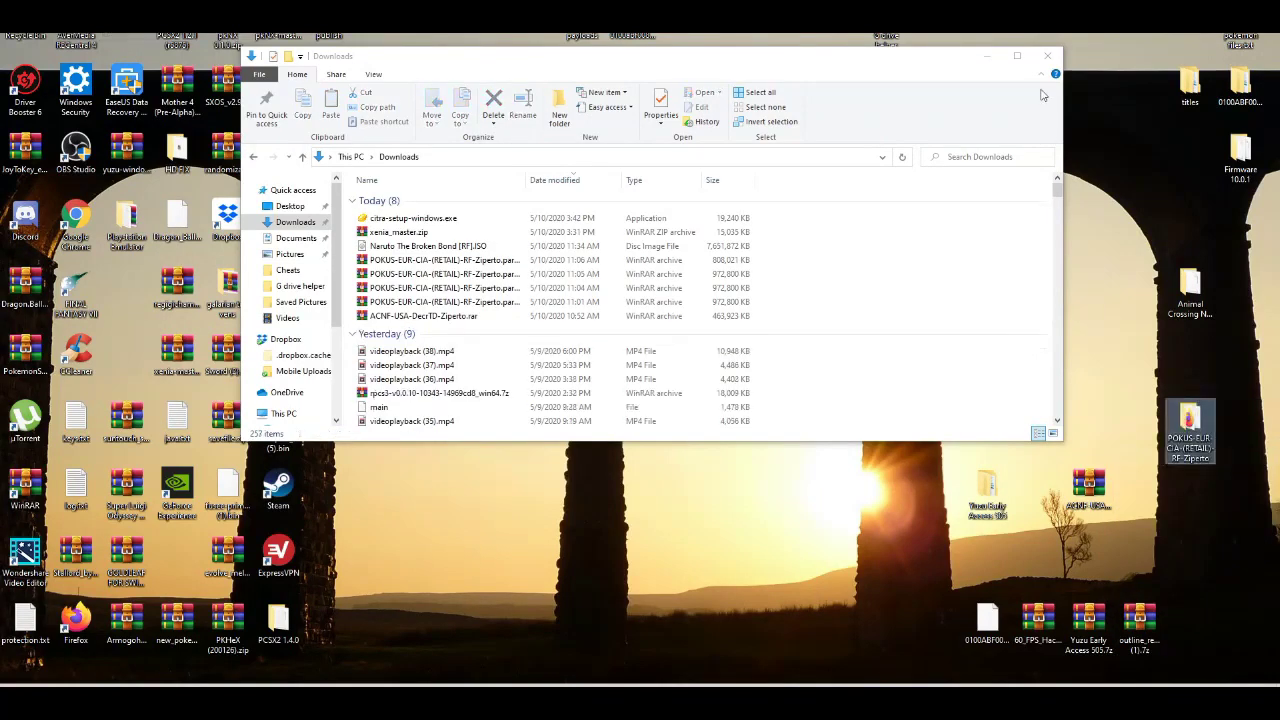
{"action": "left_click", "coordinate": [987, 56]}
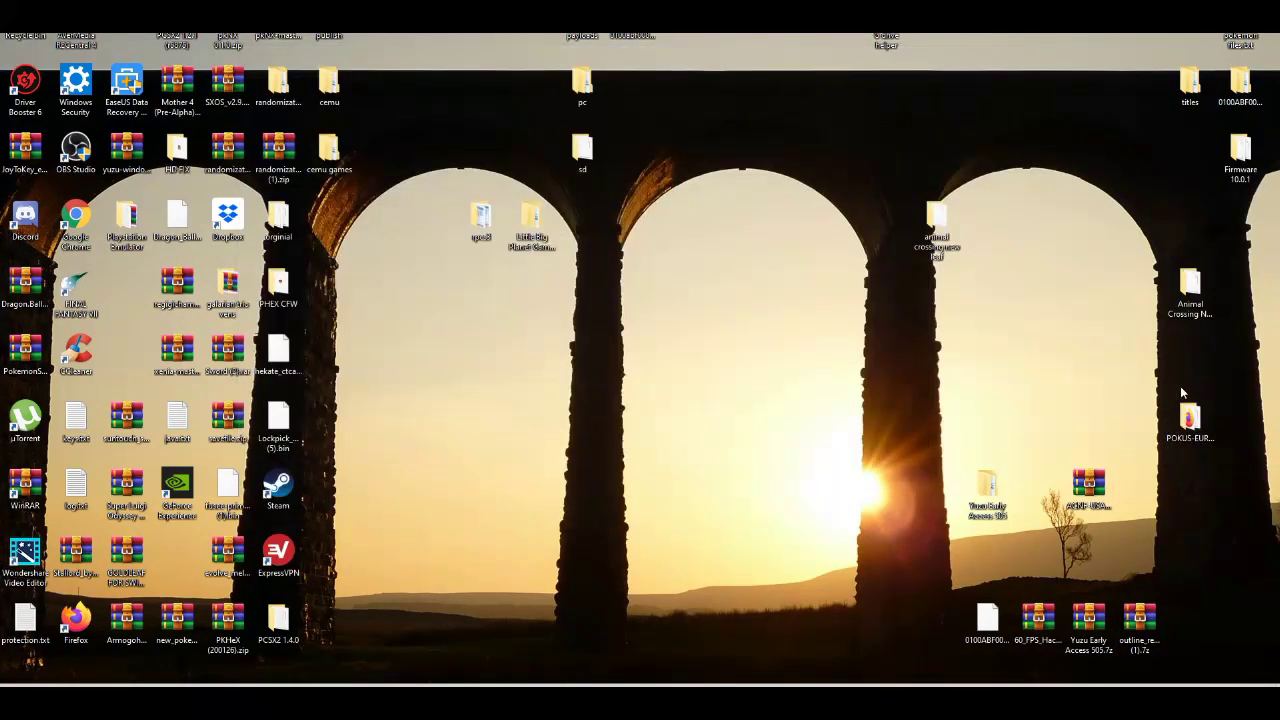
- Delete the Ziperto shortcut inside the POKUS folder, leaving only the Pokemon Ultra Sun .cia
{"action": "double_click", "coordinate": [1188, 414]}
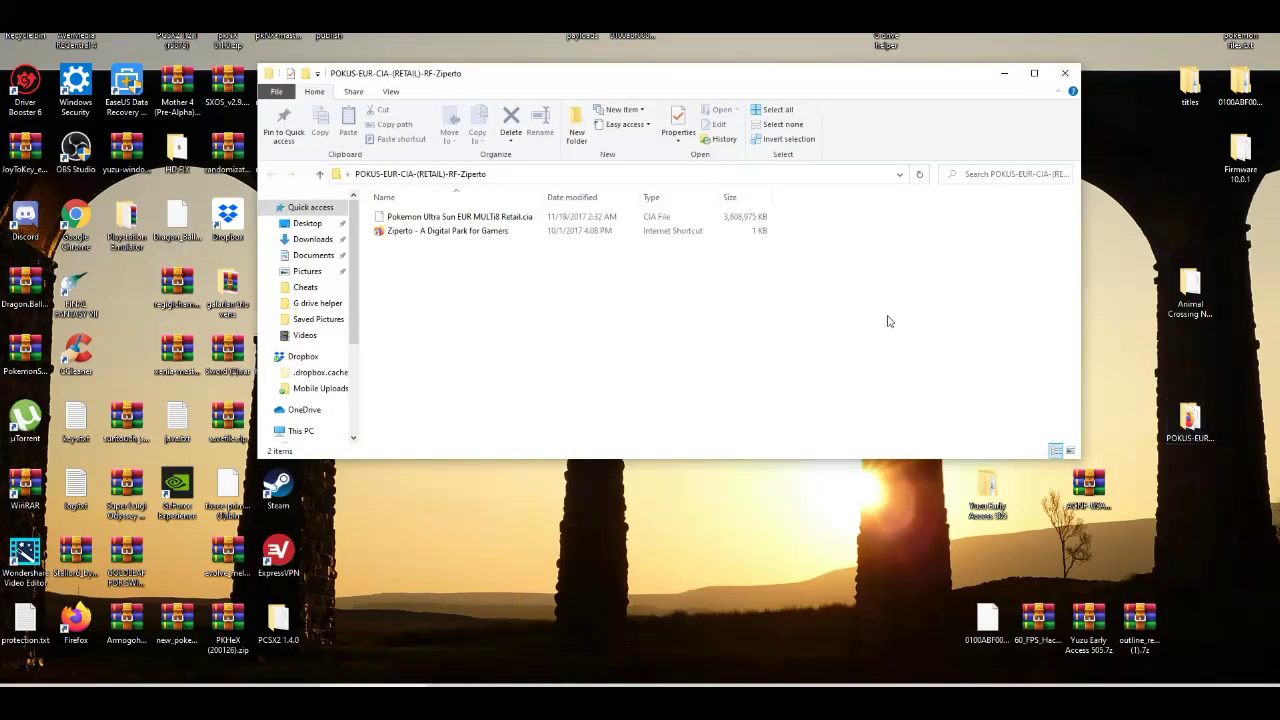
{"action": "right_click", "coordinate": [556, 230]}
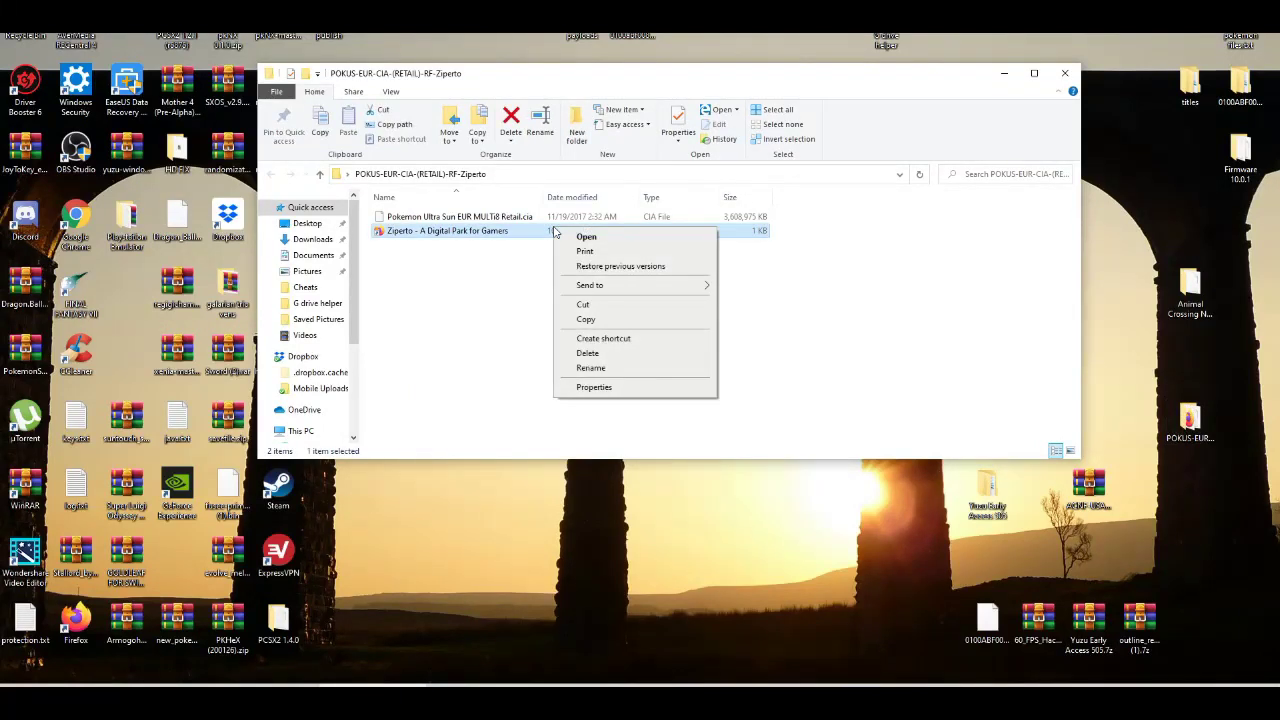
{"action": "left_click", "coordinate": [588, 353]}
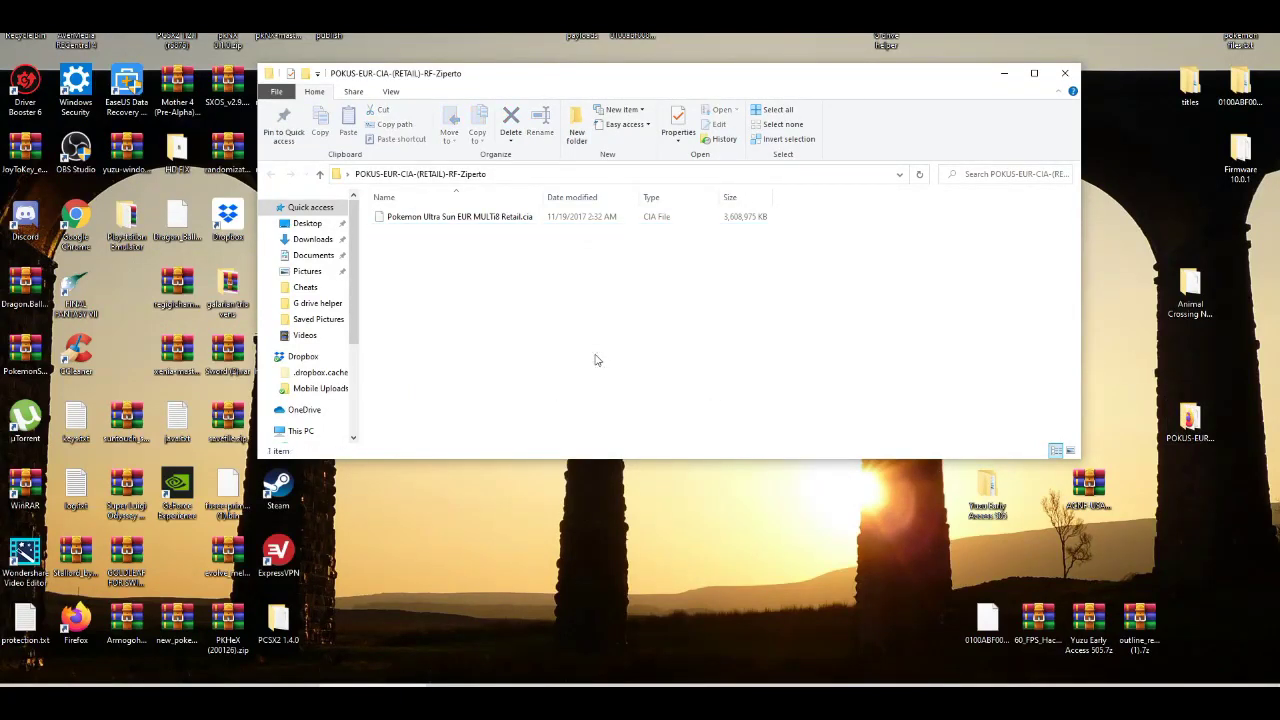
{"action": "left_click", "coordinate": [631, 217]}
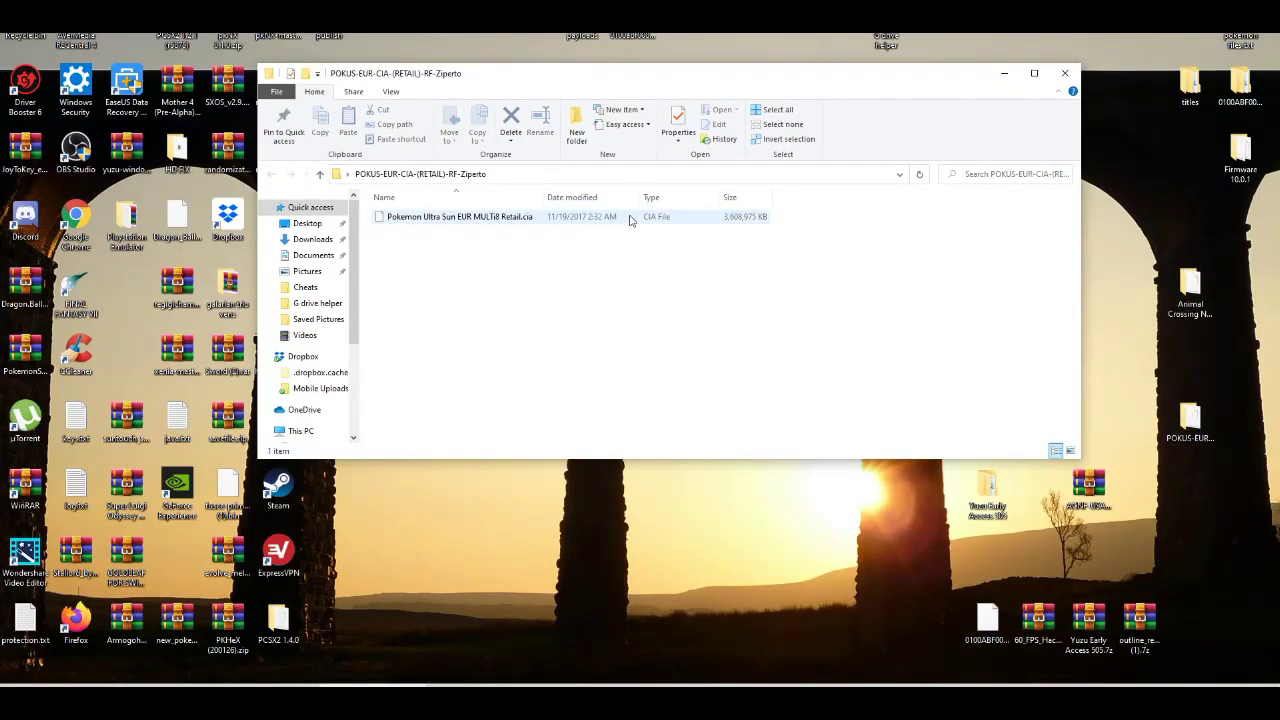
{"action": "left_click", "coordinate": [1066, 74]}
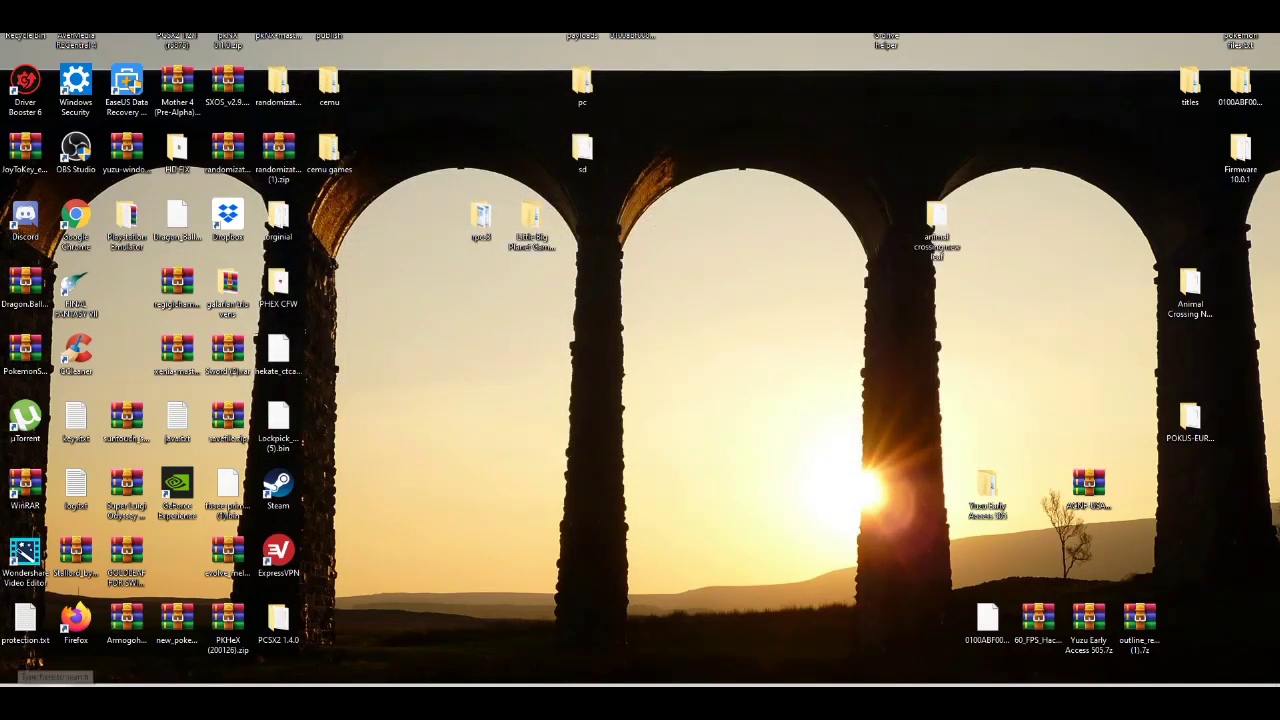
- Launch Citra Nightly from a Windows search for 'citra'
{"action": "left_click", "coordinate": [40, 676]}
{"action": "type", "text": "citra"}
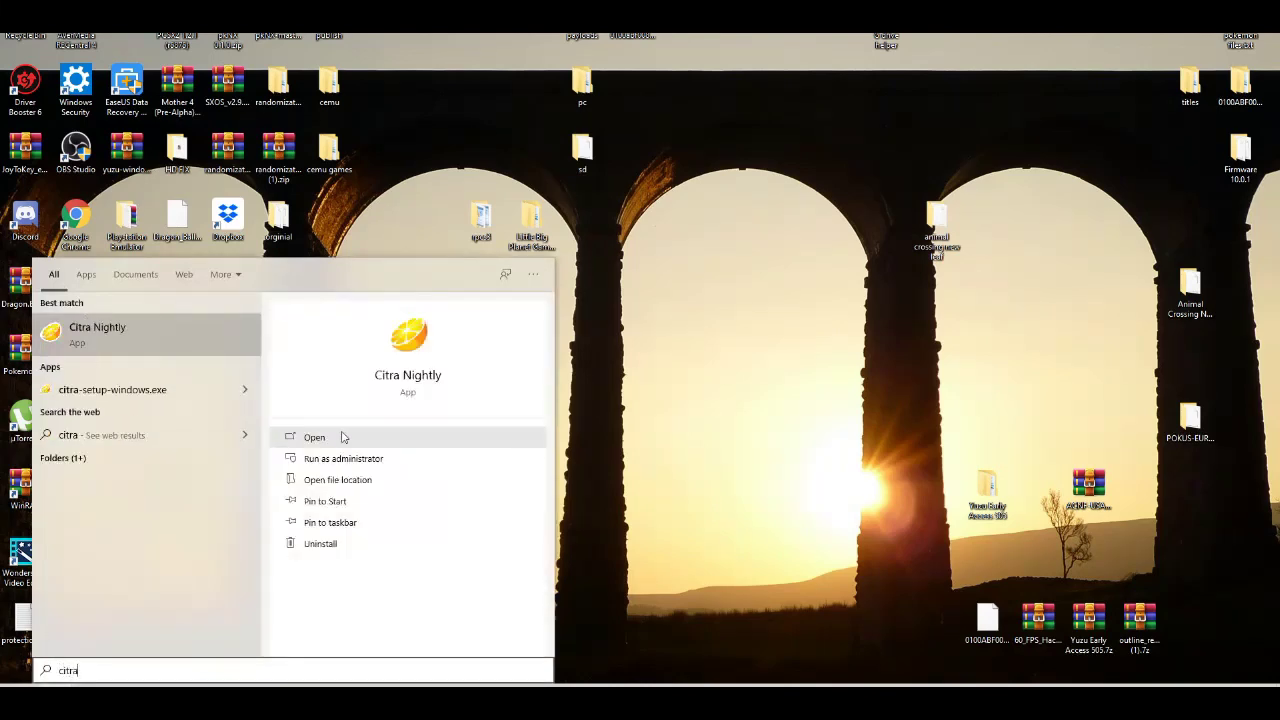
{"action": "left_click", "coordinate": [409, 347]}
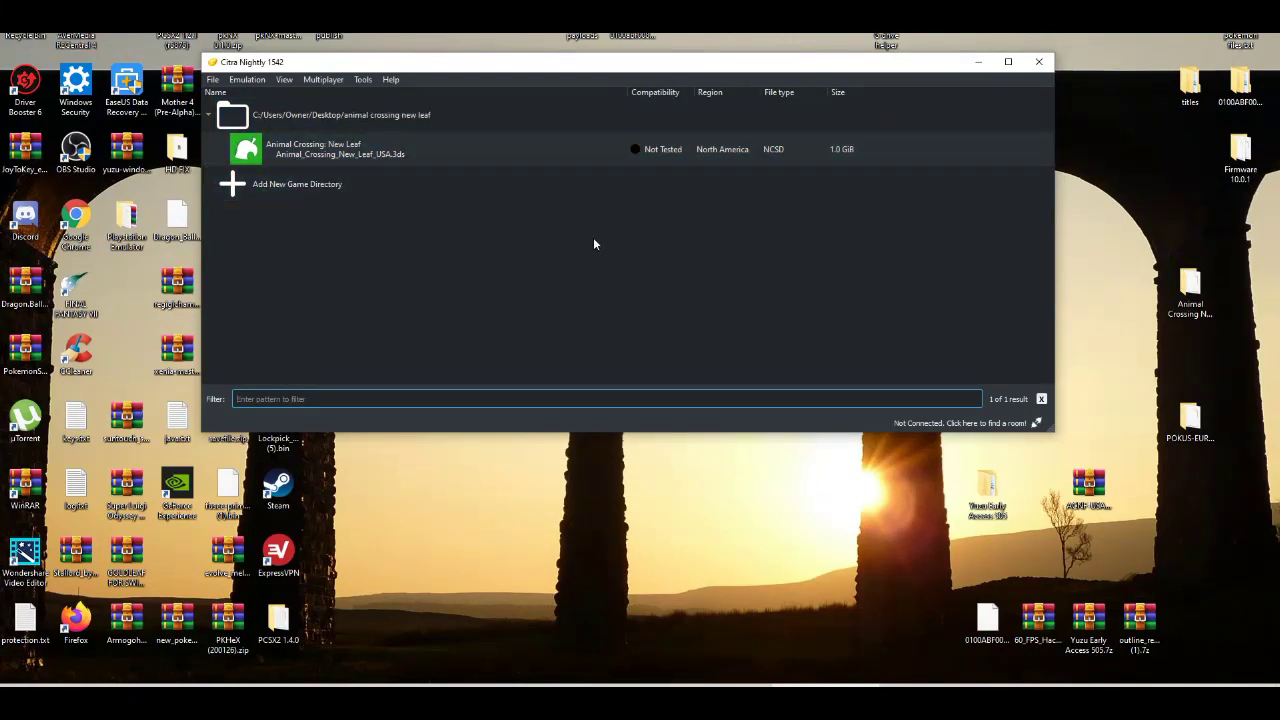
- Add the desktop POKUS-EUR-CIA-(RETAIL)-RF-Ziperto folder as a new game directory
{"action": "double_click", "coordinate": [346, 186]}
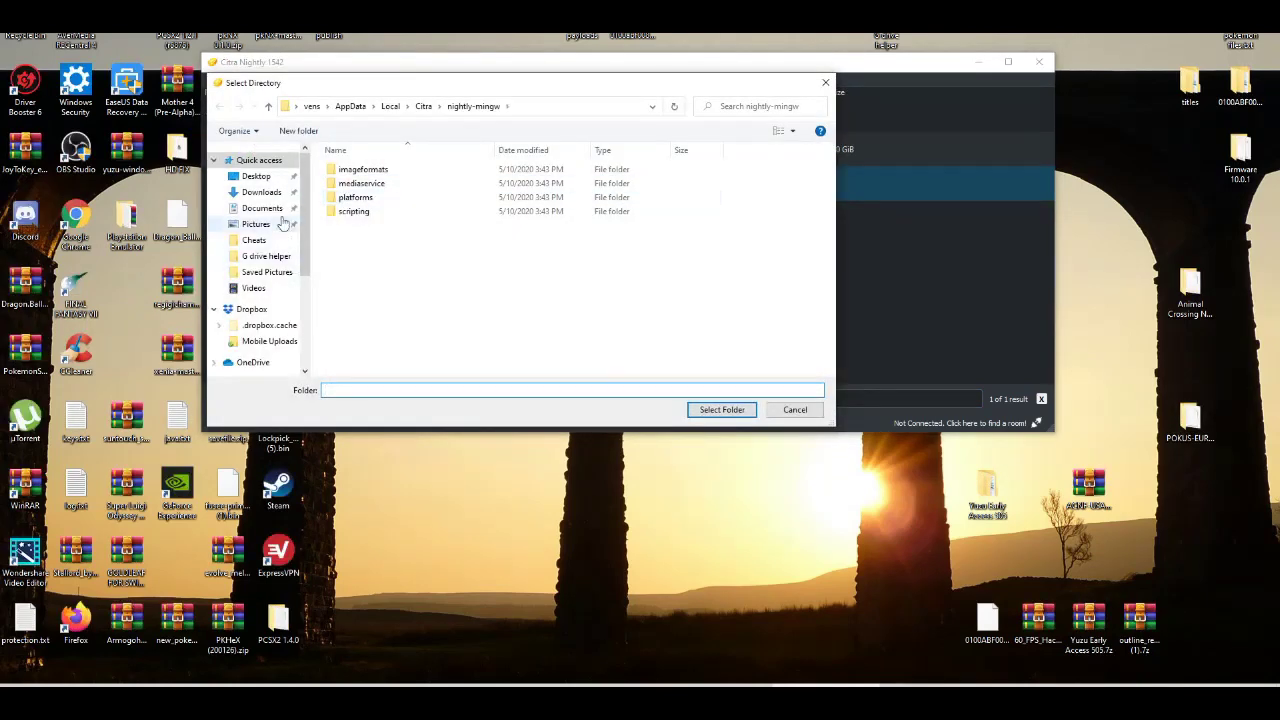
{"action": "left_click", "coordinate": [264, 178]}
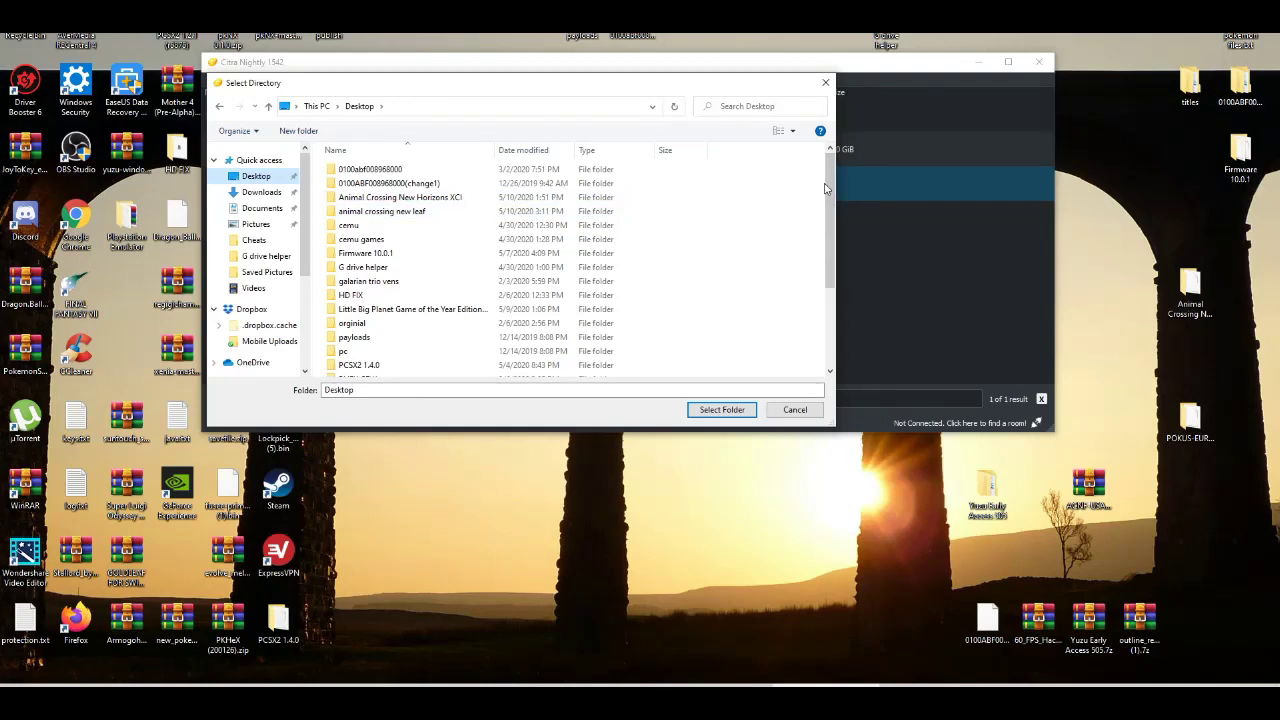
{"action": "left_click_drag", "start_coordinate": [828, 207], "coordinate": [835, 272]}
{"action": "left_click", "coordinate": [490, 288]}
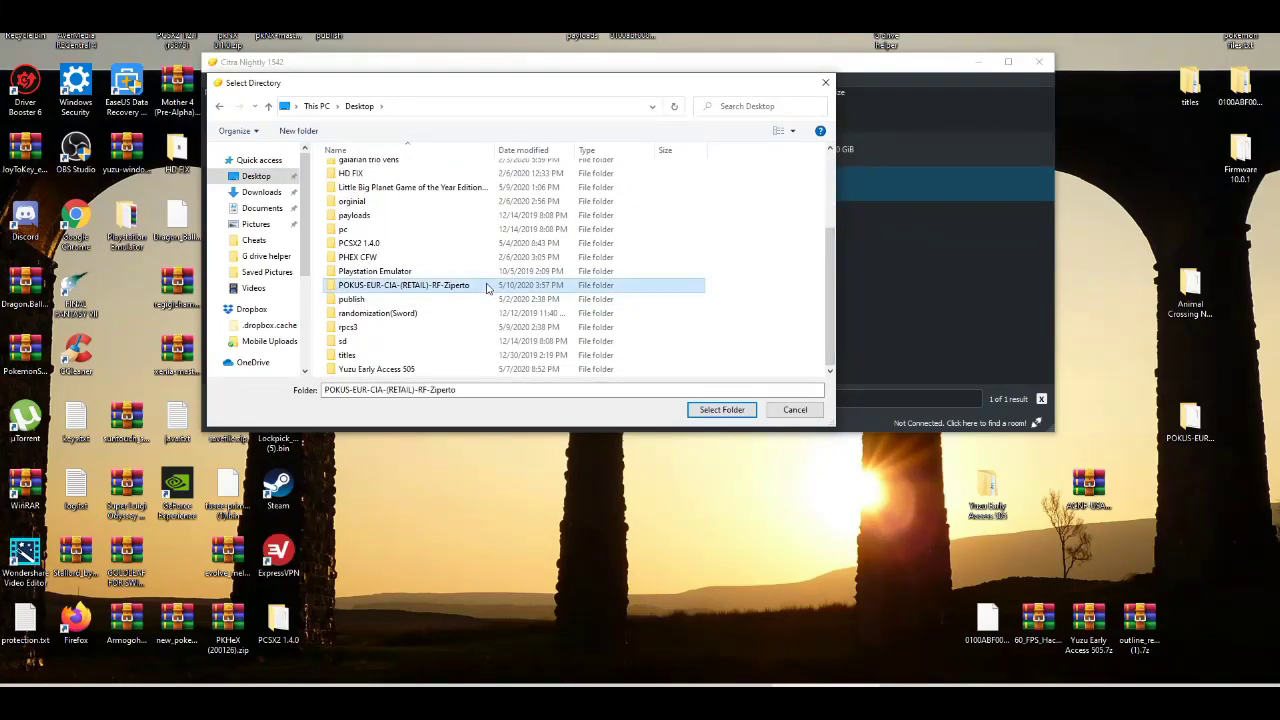
{"action": "left_click", "coordinate": [722, 410]}
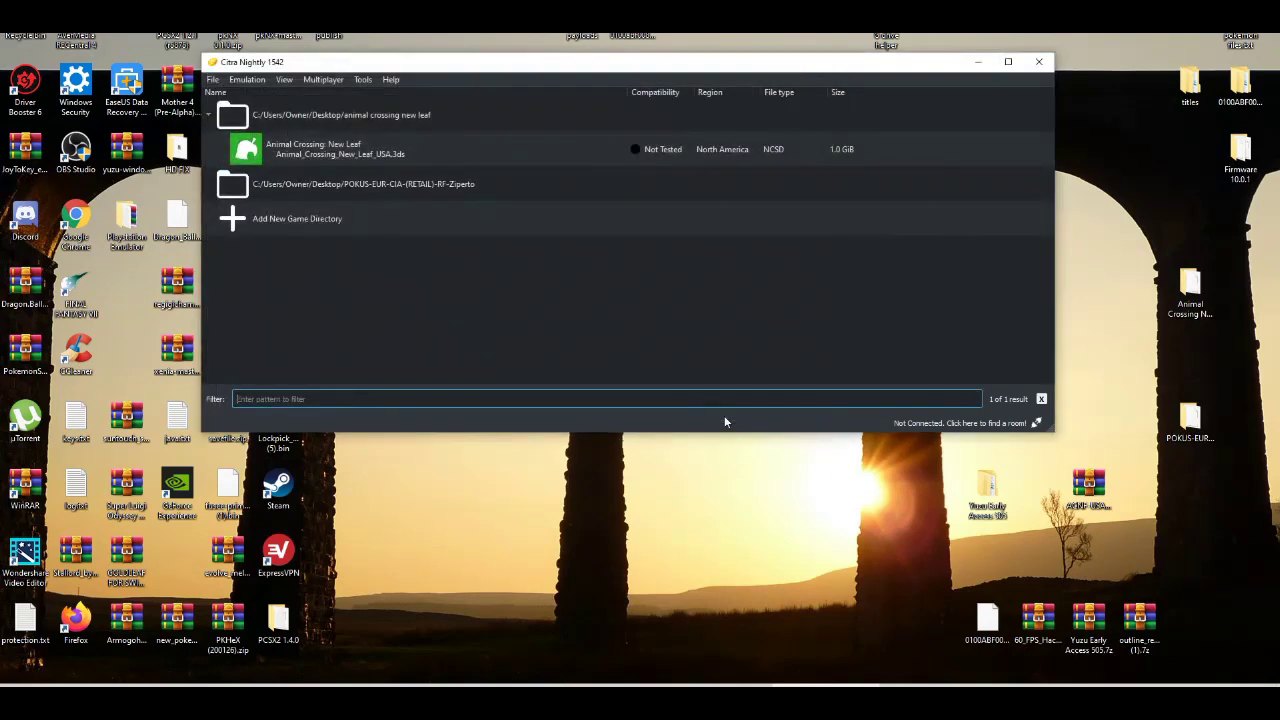
{"action": "left_click", "coordinate": [445, 191]}
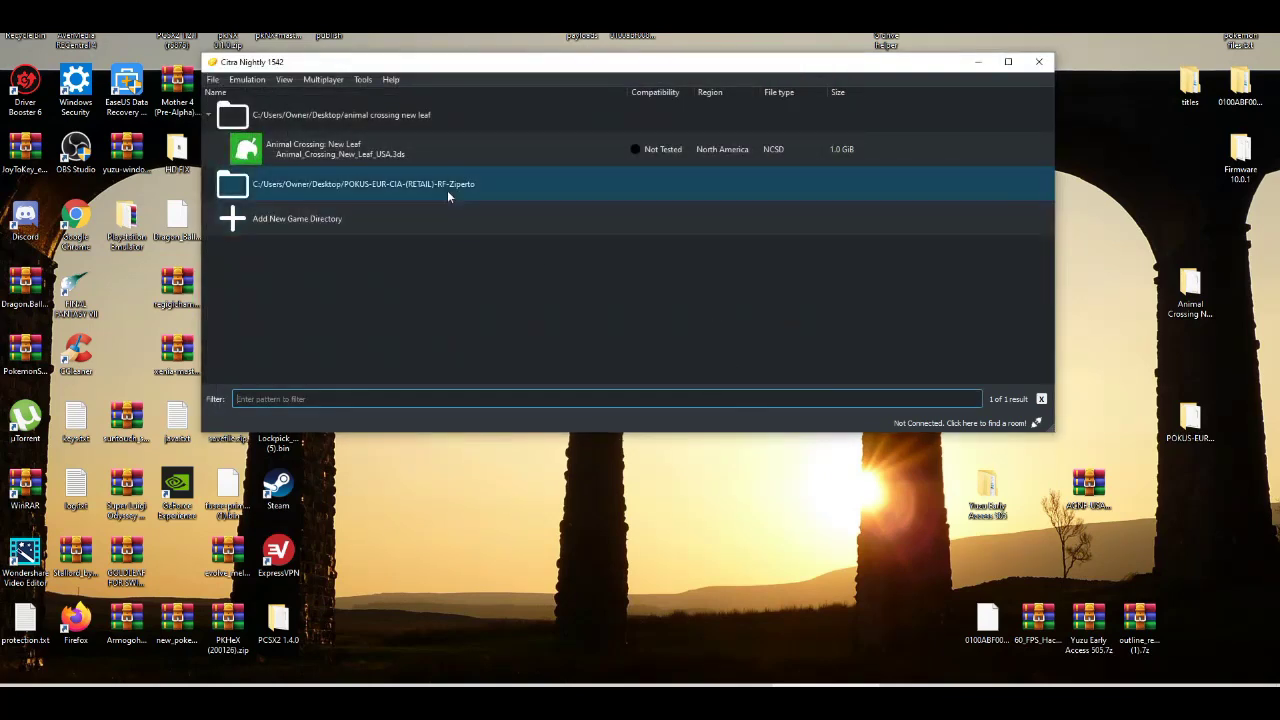
{"action": "left_click", "coordinate": [444, 184]}
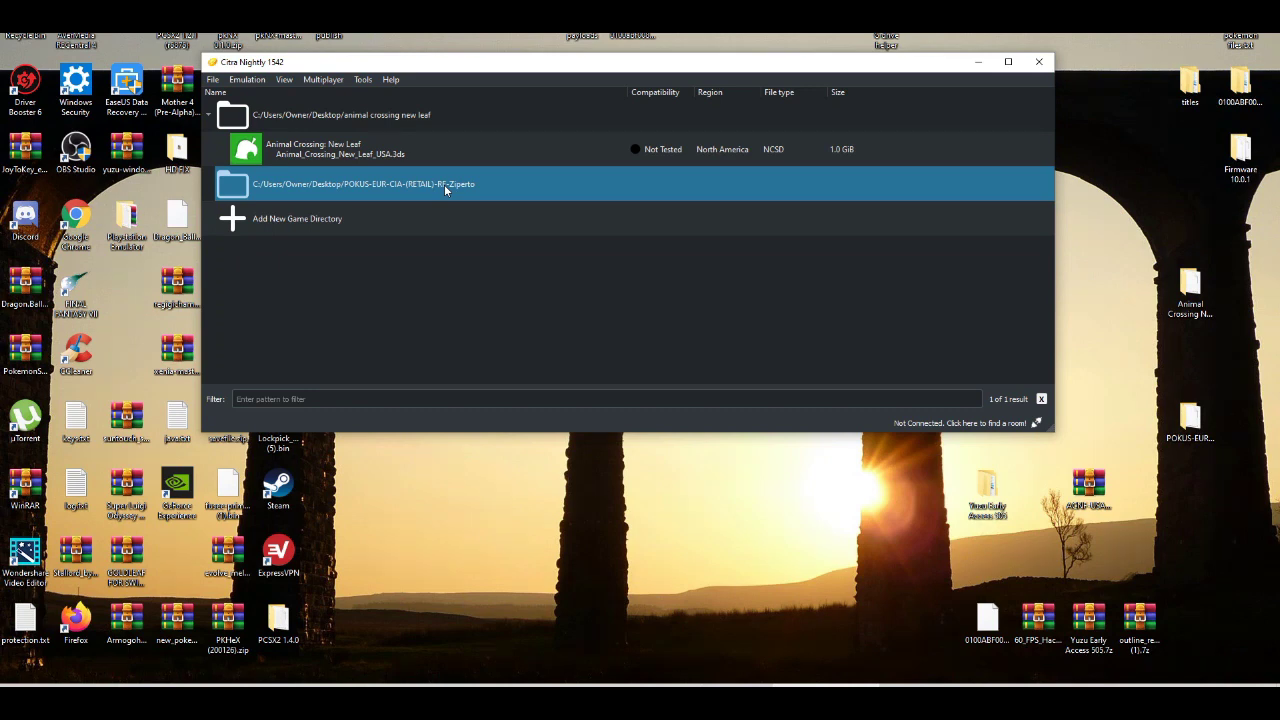